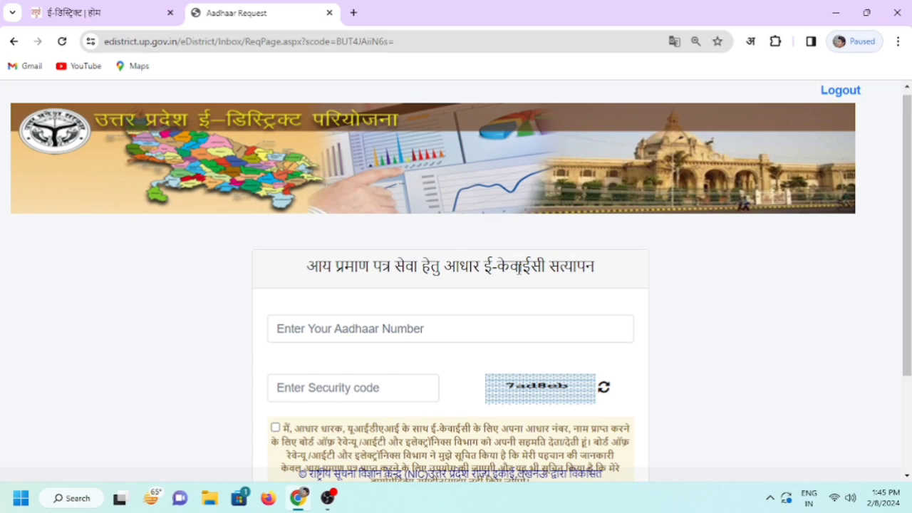
Zoom the browser page out so the whole form fits on screen
scroll(509, 281, "down", 3)
scroll(509, 283, "up", 3)
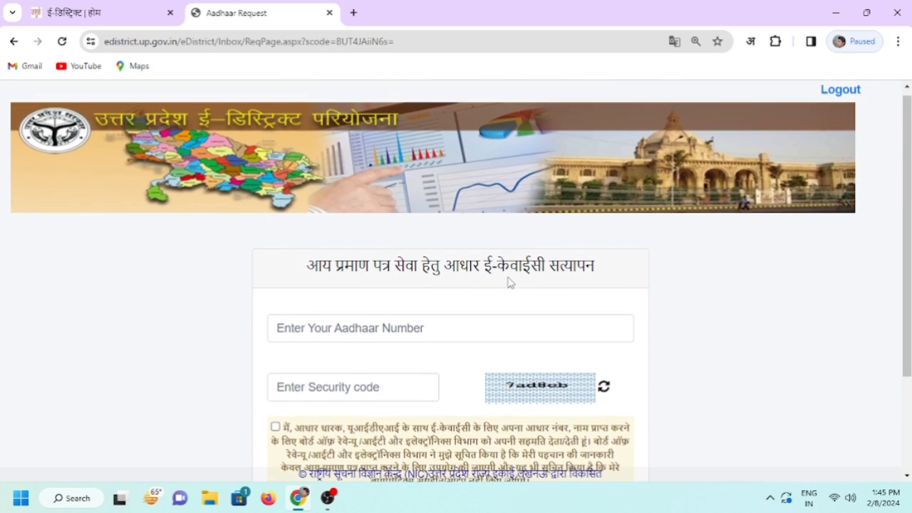
scroll(509, 283, "down", 3)
scroll(547, 322, "up", 3)
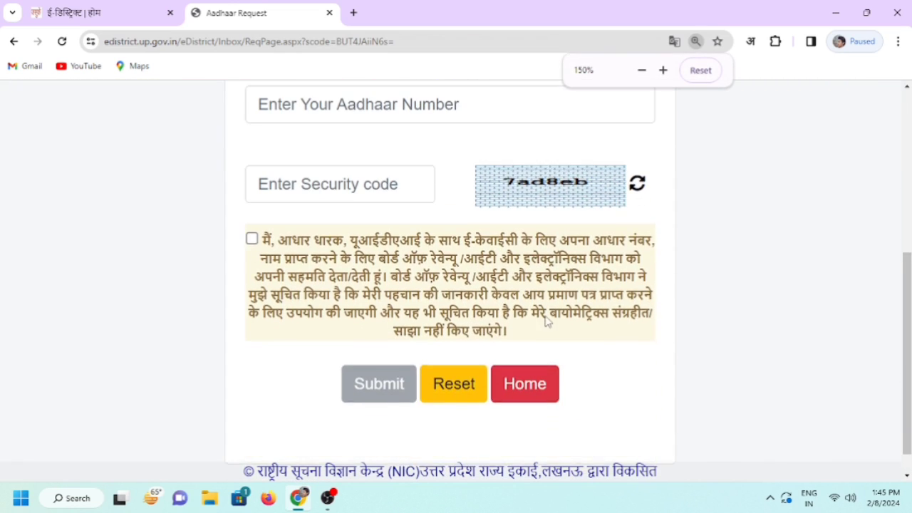
scroll(546, 323, "down", 1)
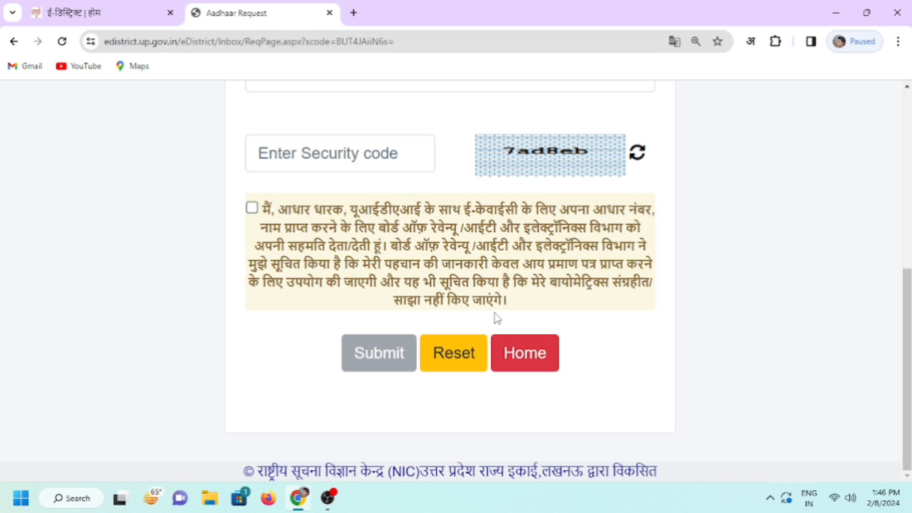
key("ctrl+minus")
key("ctrl+minus")
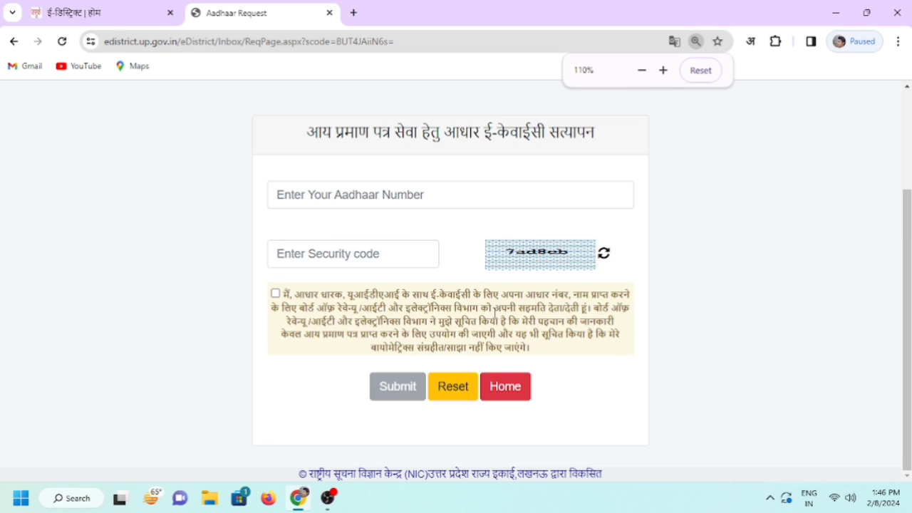
scroll(496, 311, "up", 2)
scroll(497, 308, "down", 1)
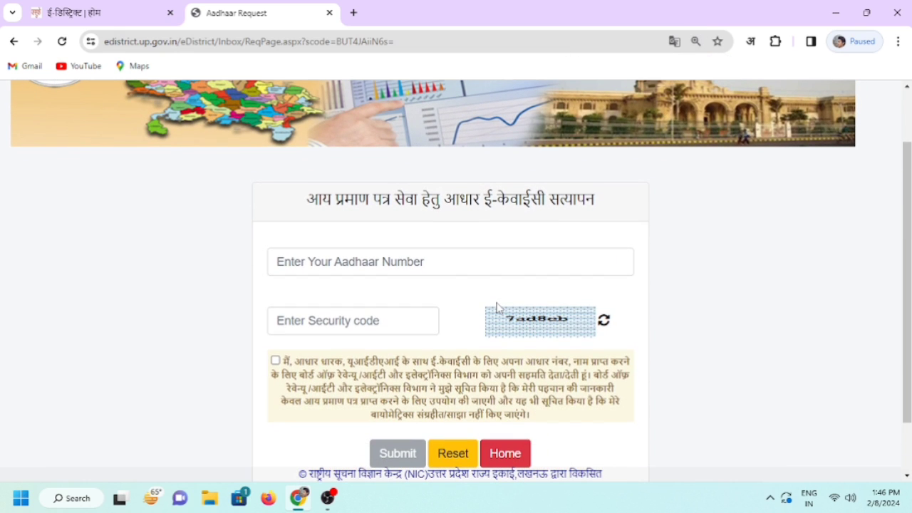
scroll(497, 308, "up", 2)
Go to the eDistrict home tab and log in through ई-डिस्ट्रिक्ट लॉगिन as the CSC user
left_click(118, 7)
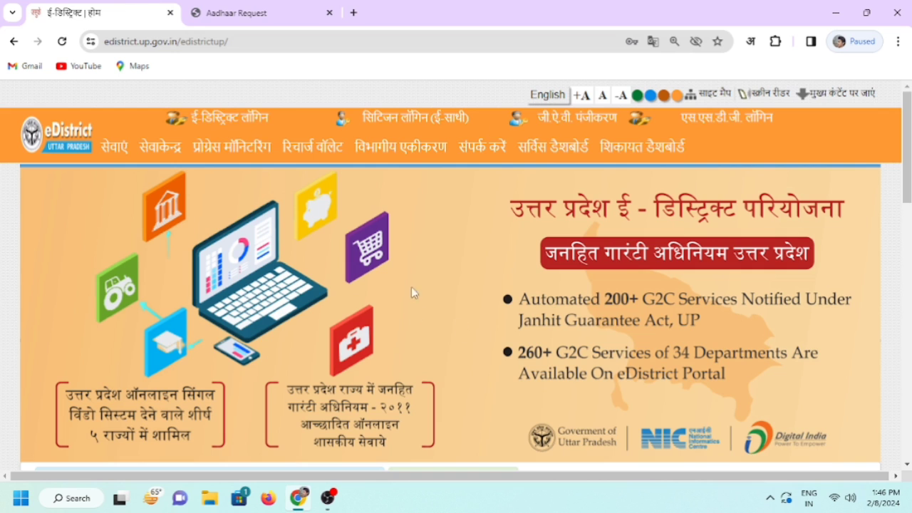
scroll(671, 247, "down", 1)
scroll(574, 303, "up", 1)
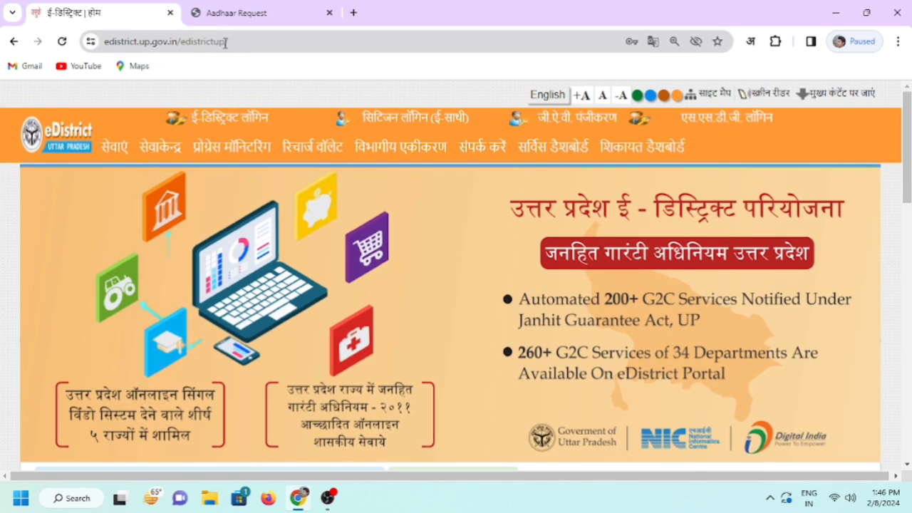
left_click_drag(234, 43, 98, 44)
left_click(235, 41)
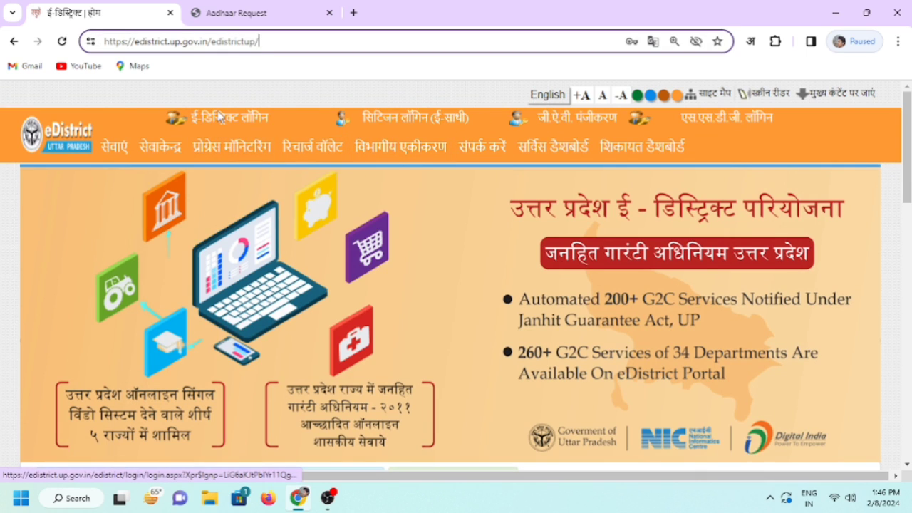
left_click(214, 117)
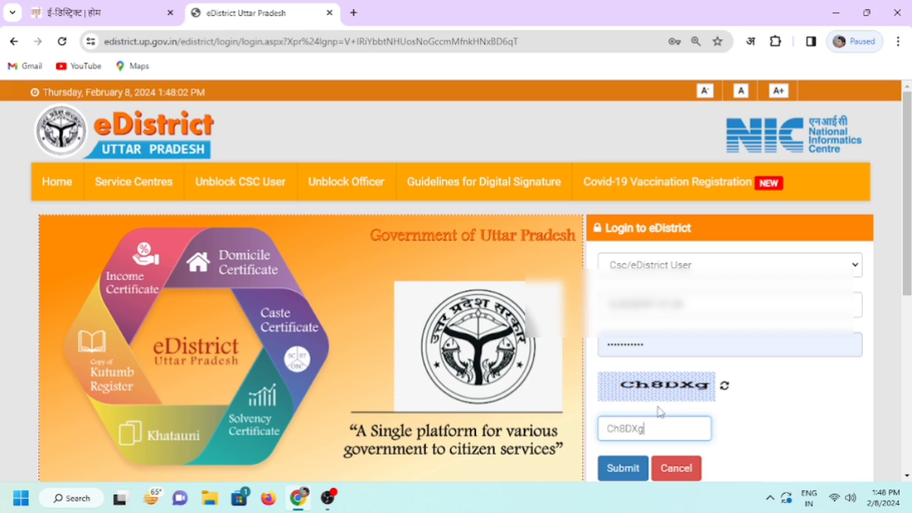
left_click(627, 468)
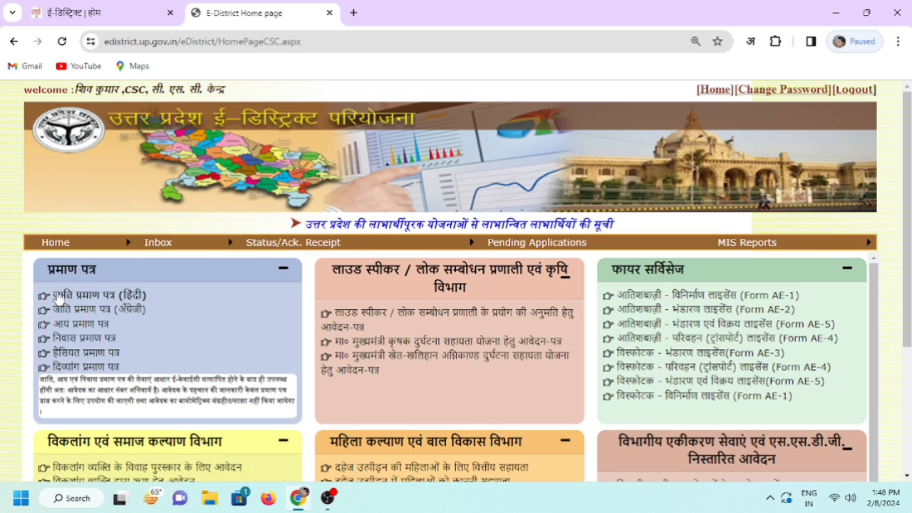
Open the आय प्रमाण पत्र (income certificate) Aadhaar e-KYC verification form
scroll(98, 291, "down", 1)
scroll(98, 291, "up", 1)
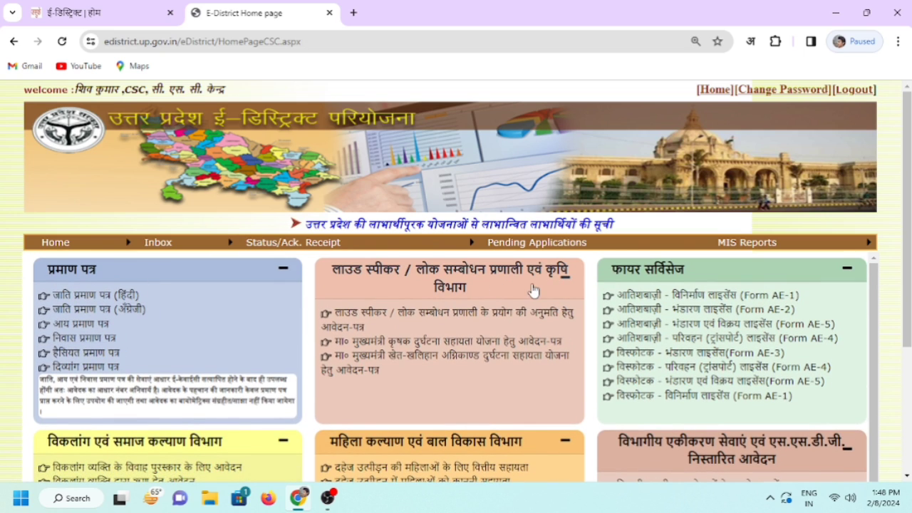
left_click(83, 328)
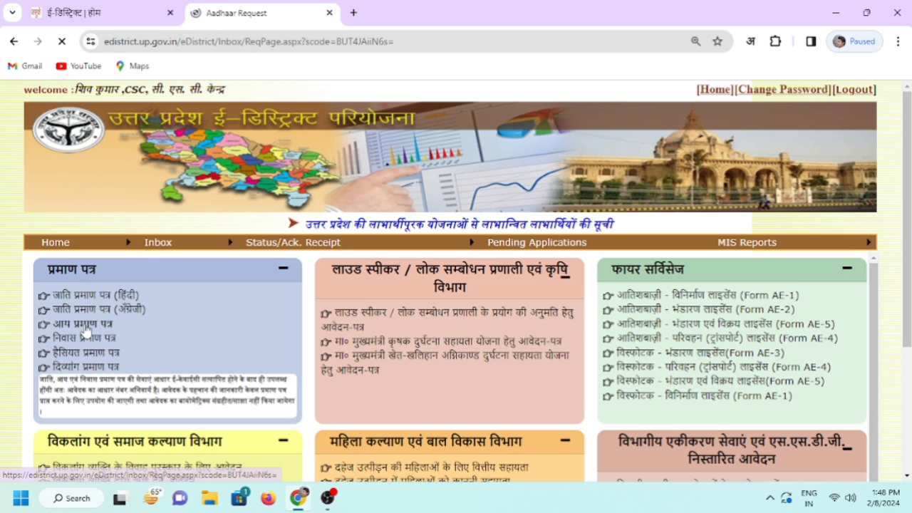
scroll(499, 321, "down", 1)
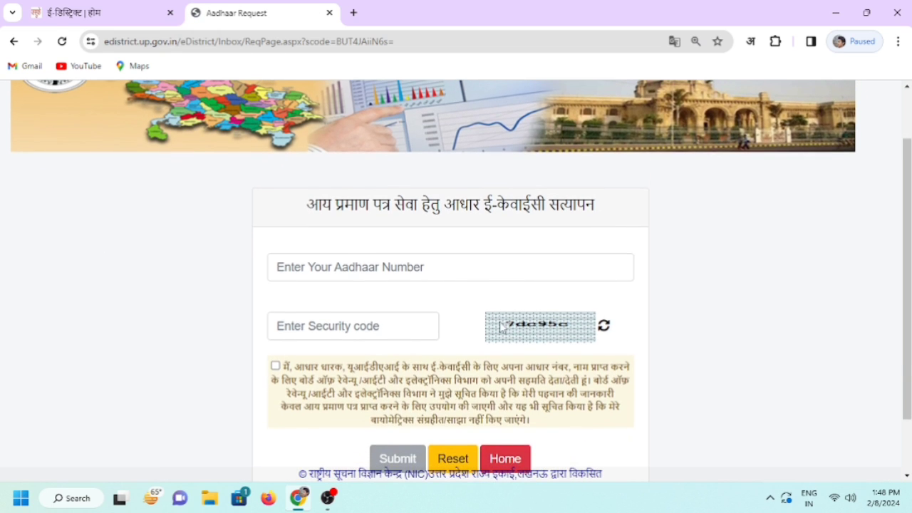
scroll(502, 325, "up", 1)
scroll(392, 303, "down", 2)
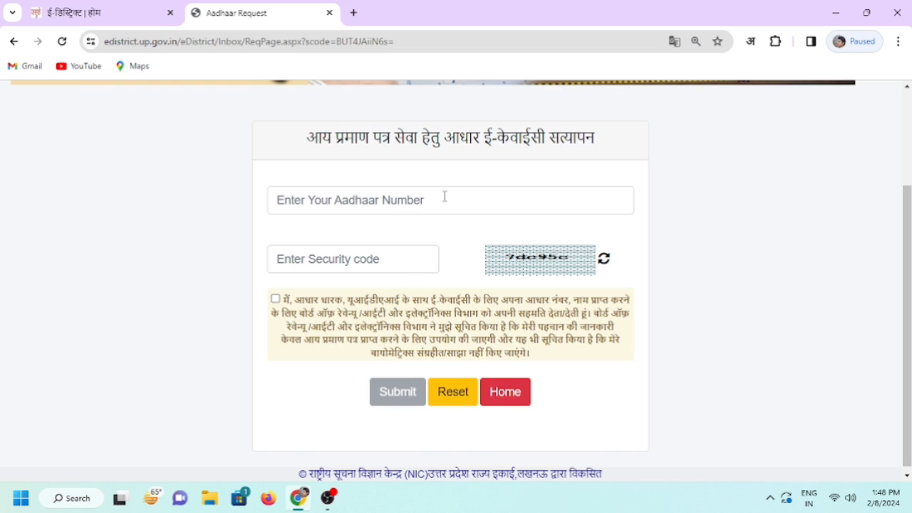
scroll(436, 263, "up", 1)
Enter the Aadhaar number and captcha, tick the e-KYC consent, and submit the request
left_click(420, 263)
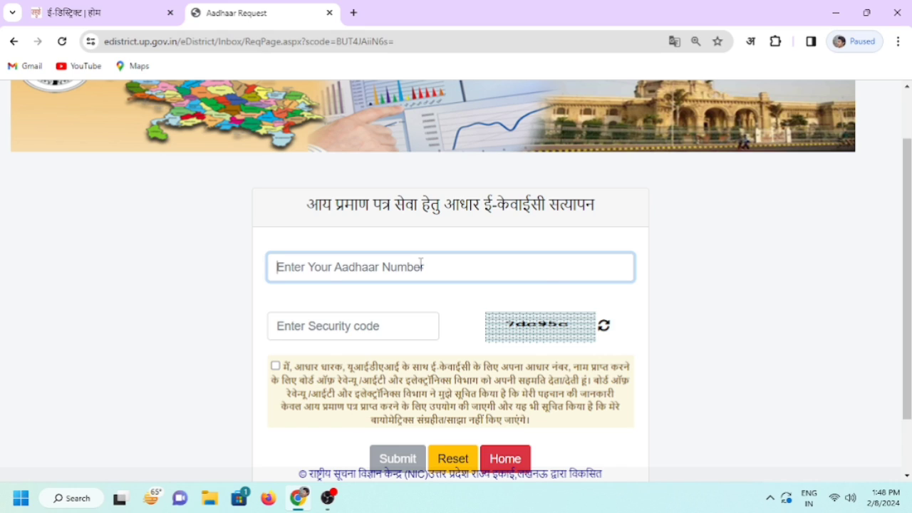
type("***")
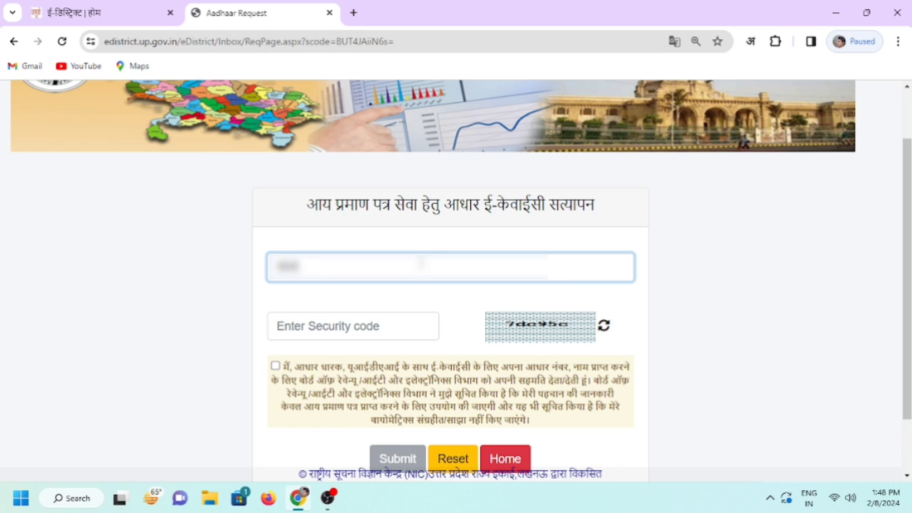
type("*********")
left_click(411, 328)
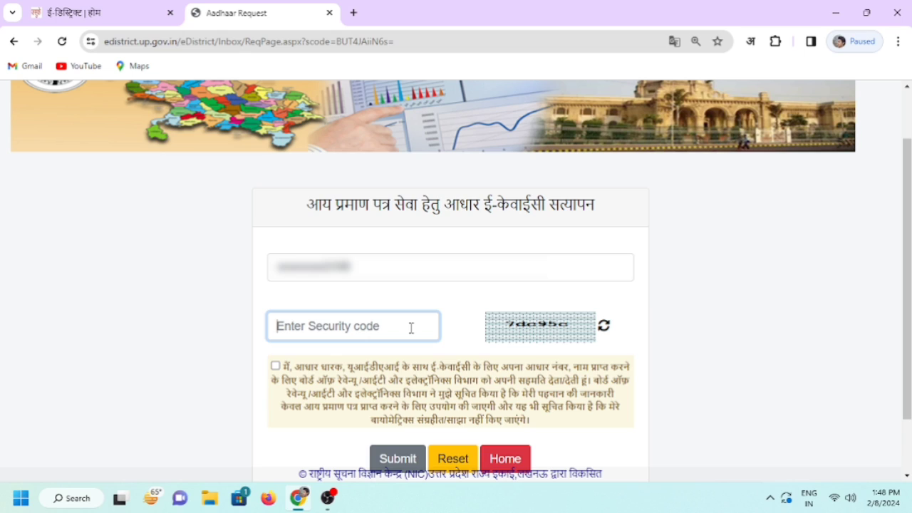
type("7dc")
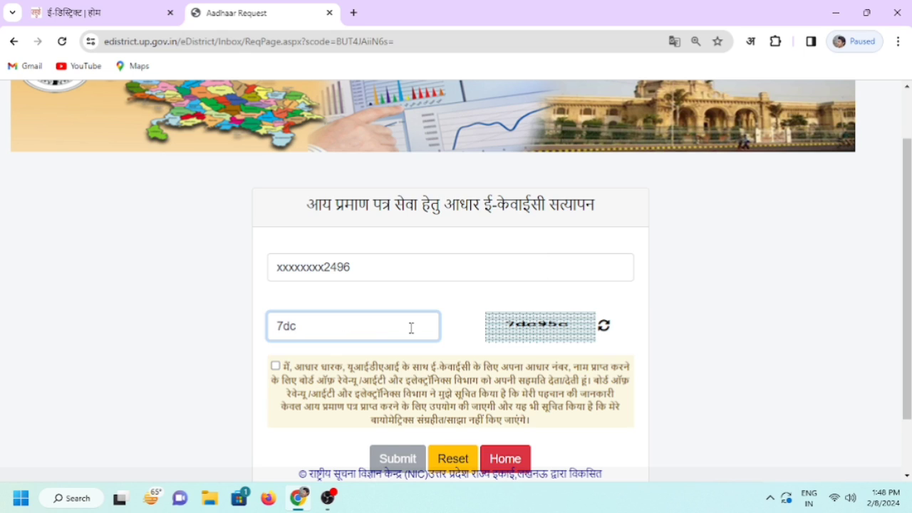
type("95c")
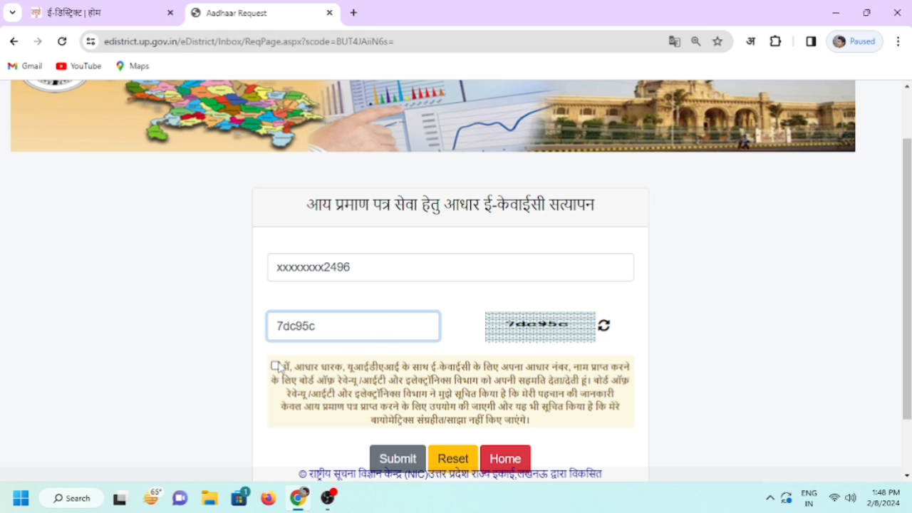
left_click(275, 365)
scroll(549, 372, "down", 1)
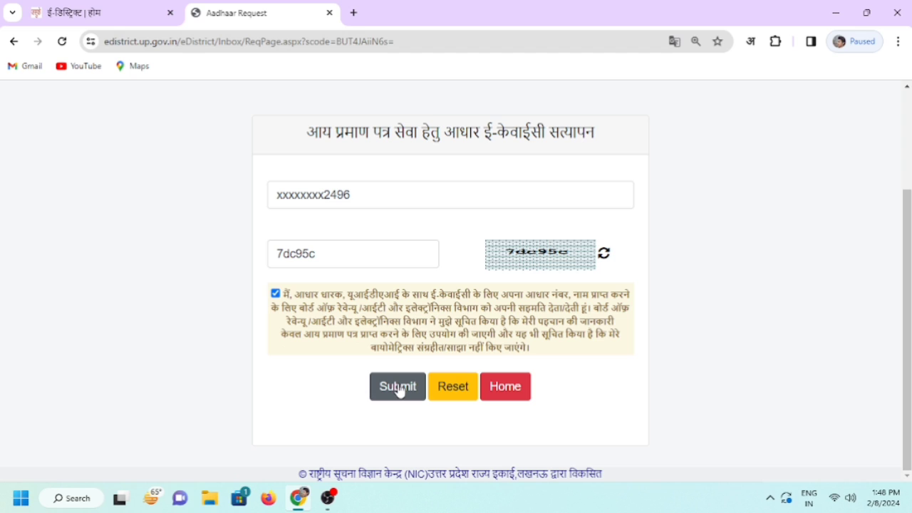
left_click(399, 390)
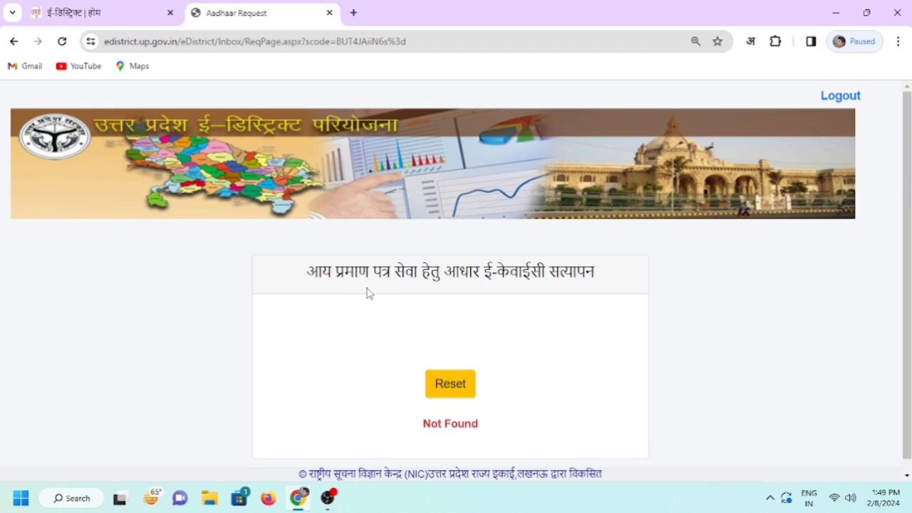
Reset the e-KYC form after the Not Found response
scroll(574, 346, "down", 1)
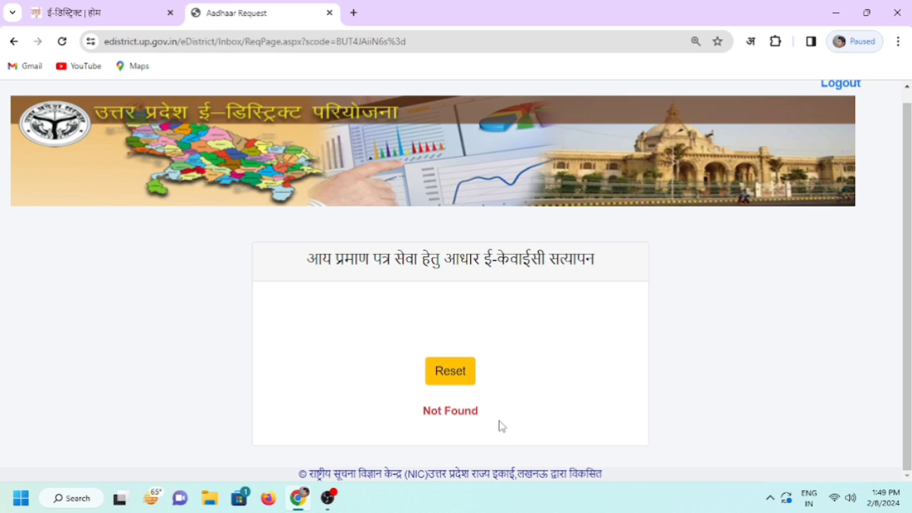
scroll(502, 426, "up", 1)
scroll(502, 426, "down", 1)
left_click(461, 377)
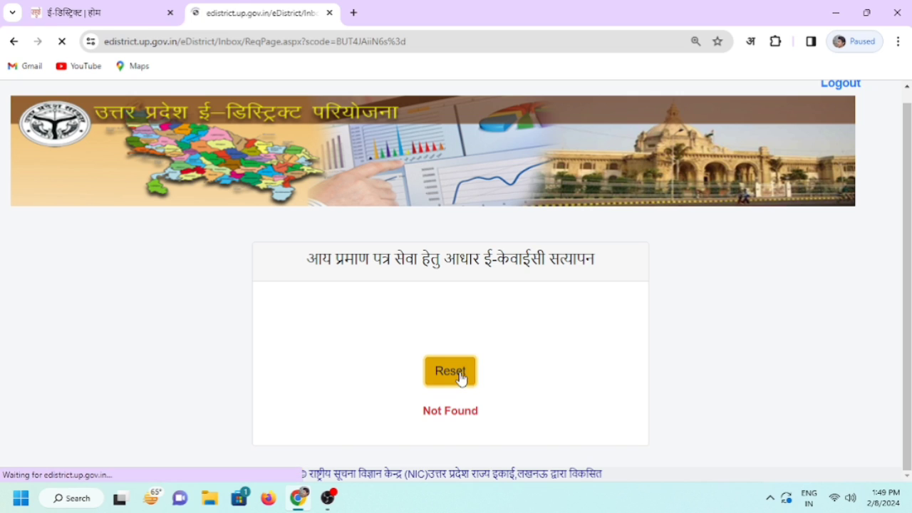
scroll(436, 362, "down", 2)
scroll(431, 356, "up", 2)
Re-enter the Aadhaar number and new captcha, tick consent, and submit to request an OTP
left_click(423, 324)
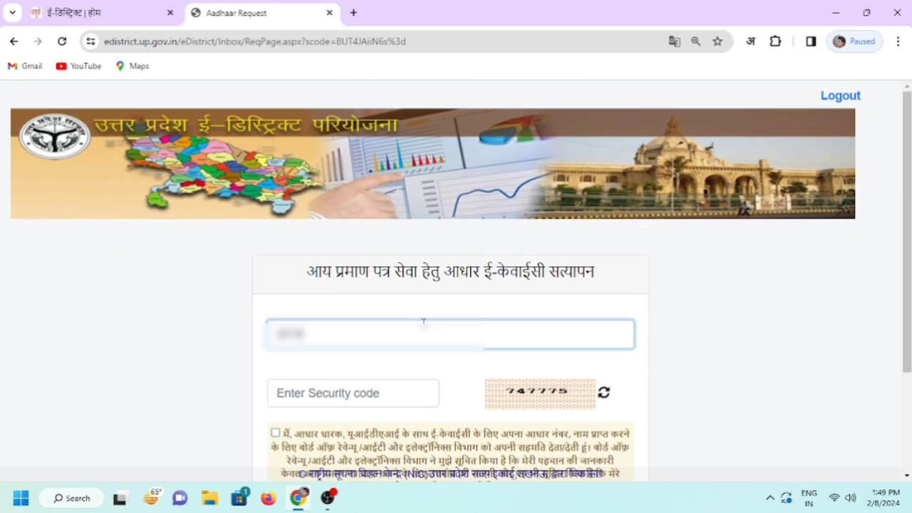
type("xxxxxxxx")
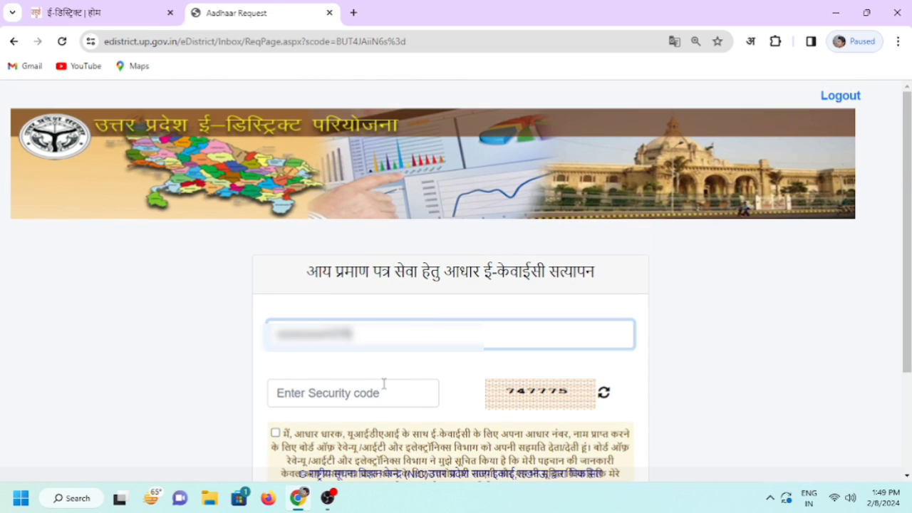
left_click(384, 390)
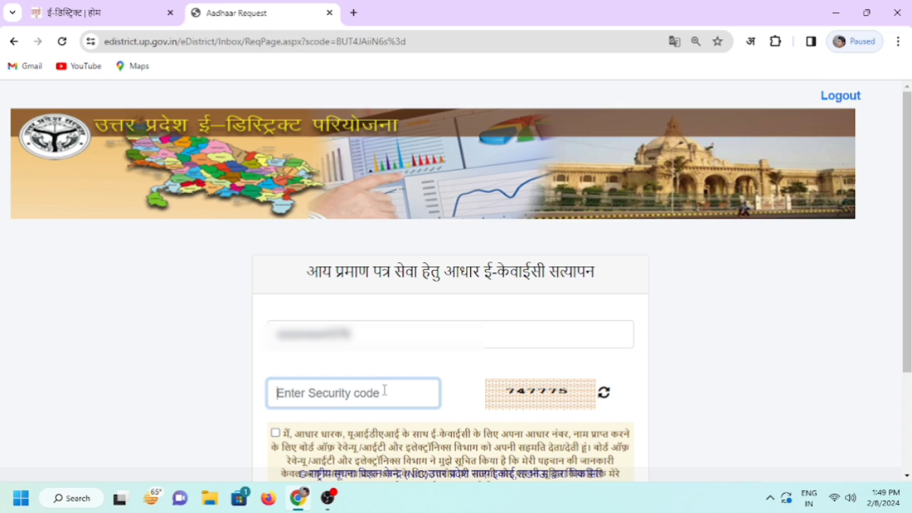
type("74")
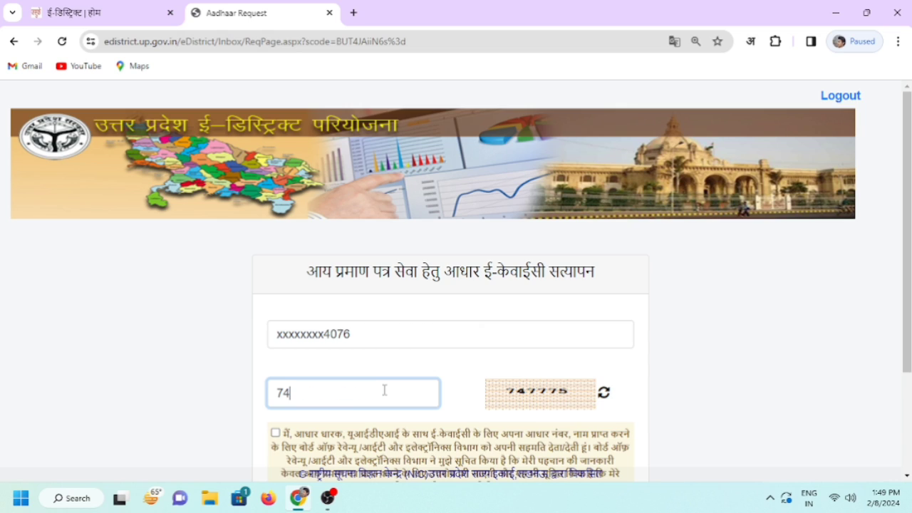
type("7775")
scroll(389, 399, "down", 2)
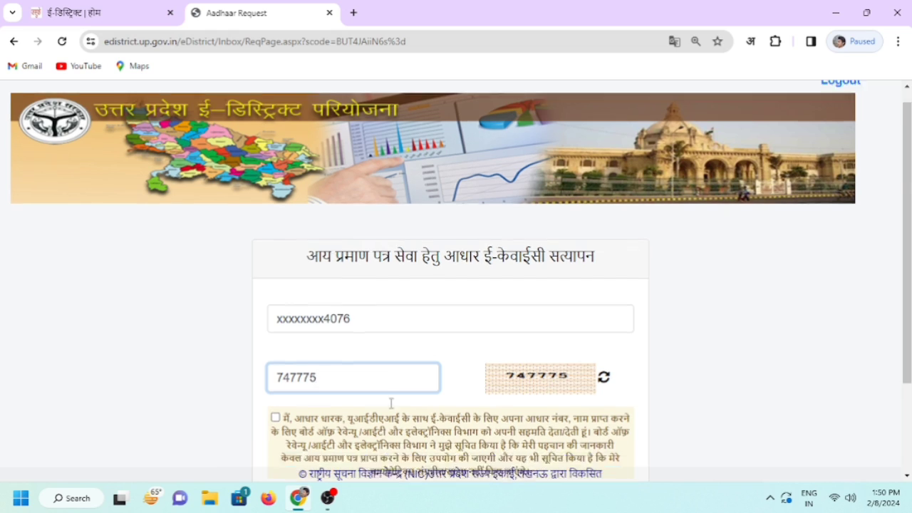
left_click(275, 300)
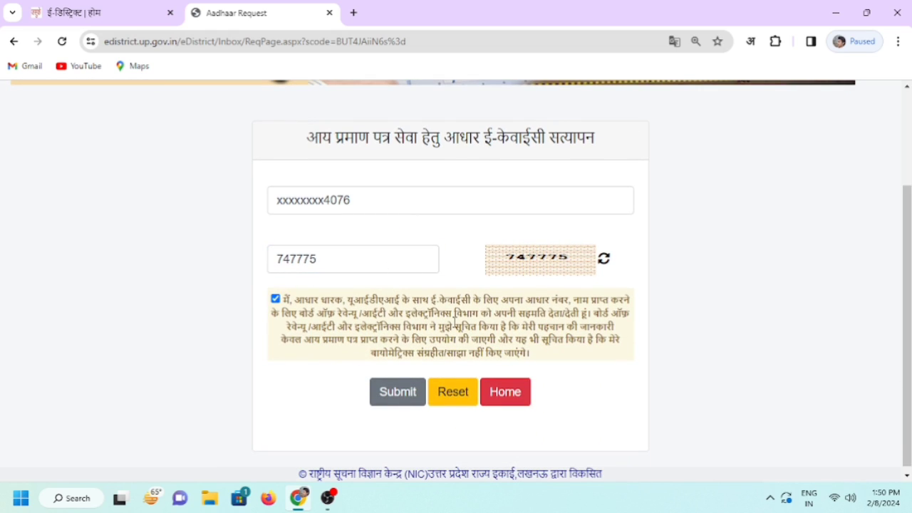
left_click(397, 395)
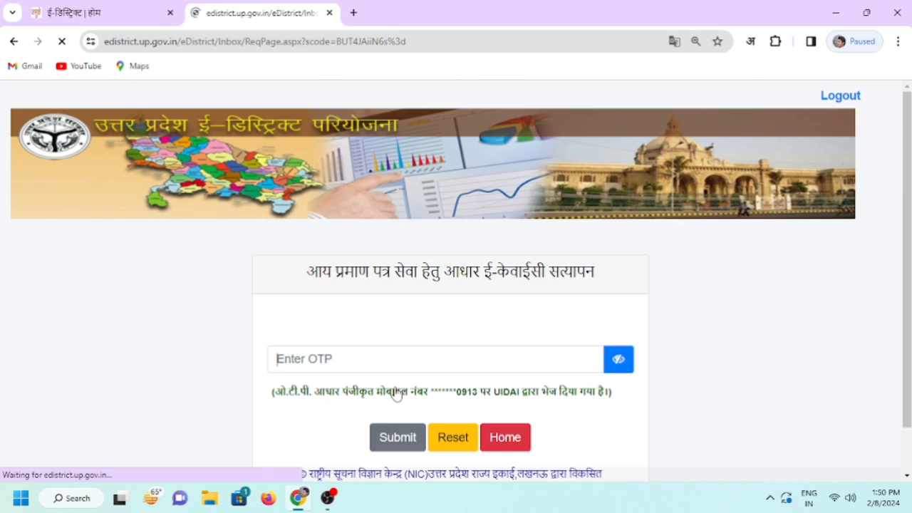
Enter the OTP received on the registered mobile, reveal it to check, and submit it
scroll(436, 348, "down", 1)
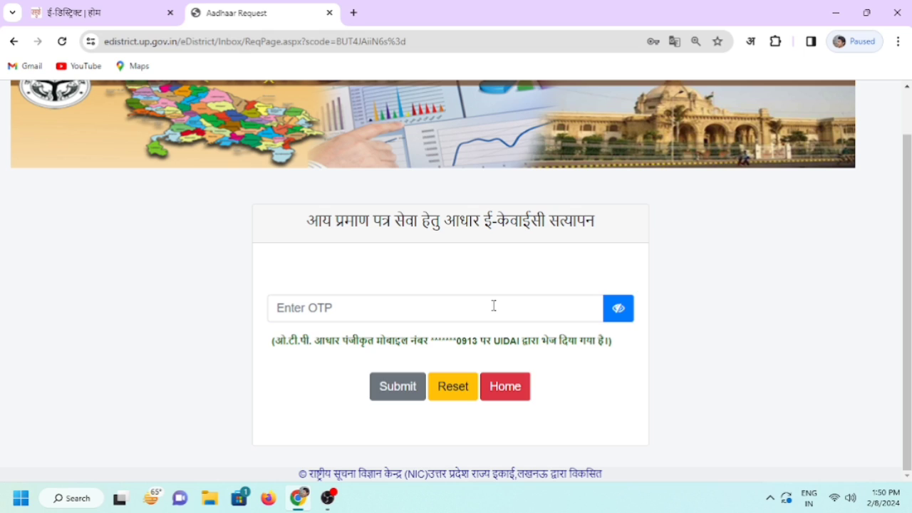
left_click(493, 306)
type("•")
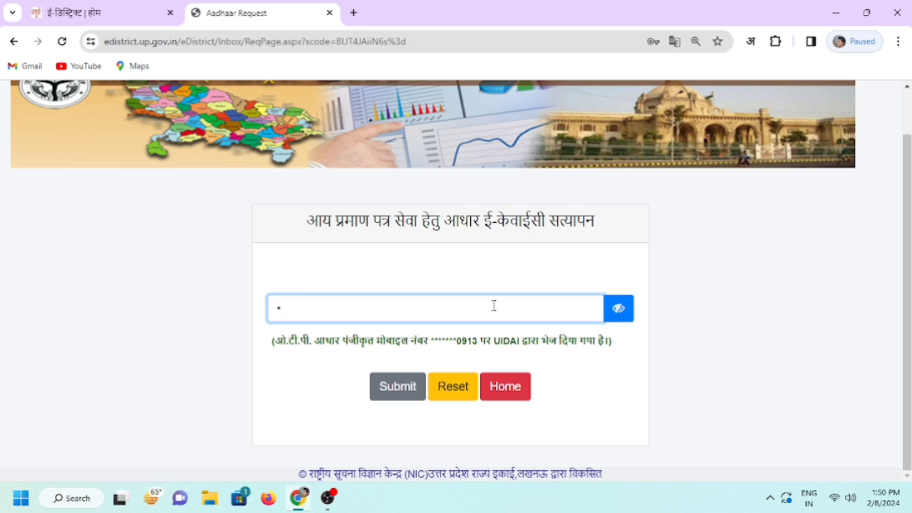
type("••")
left_click(619, 308)
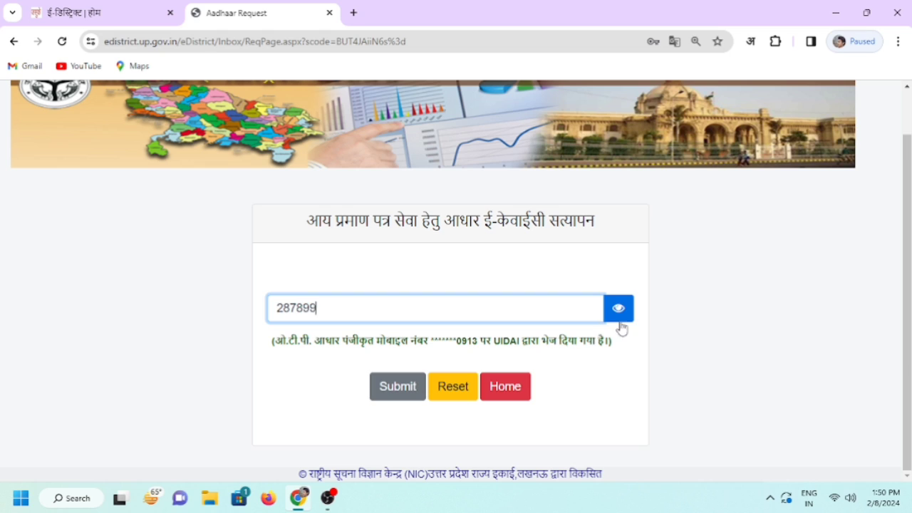
left_click(394, 389)
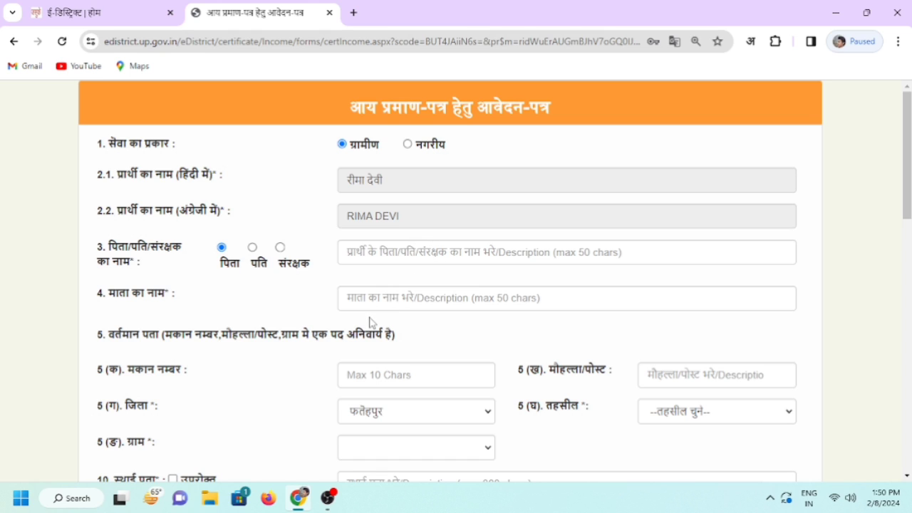
Review the prefilled income certificate form top to bottom, then leave it with वापस
scroll(371, 329, "down", 2)
scroll(373, 332, "up", 2)
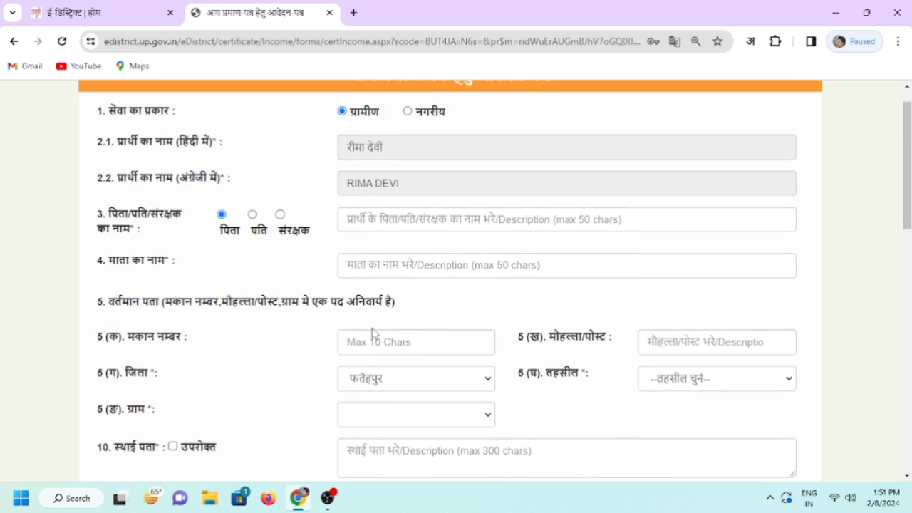
scroll(419, 265, "down", 4)
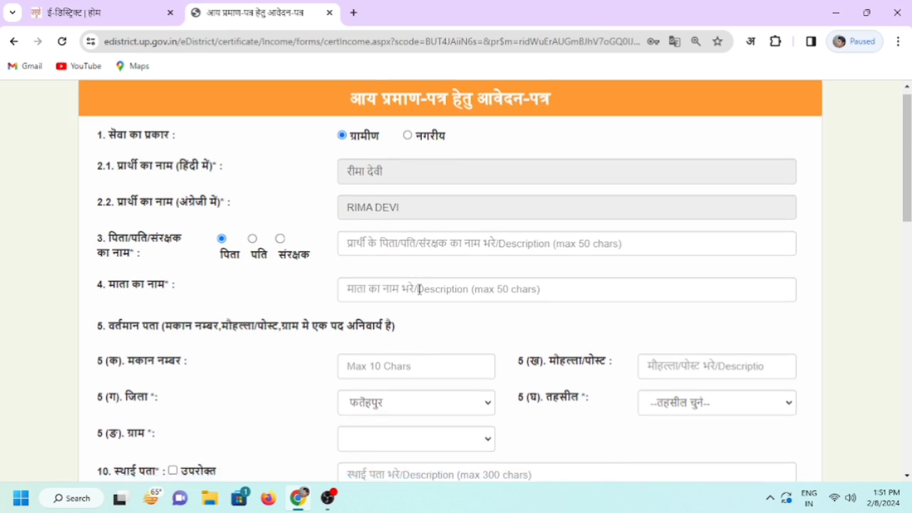
scroll(421, 305, "down", 8)
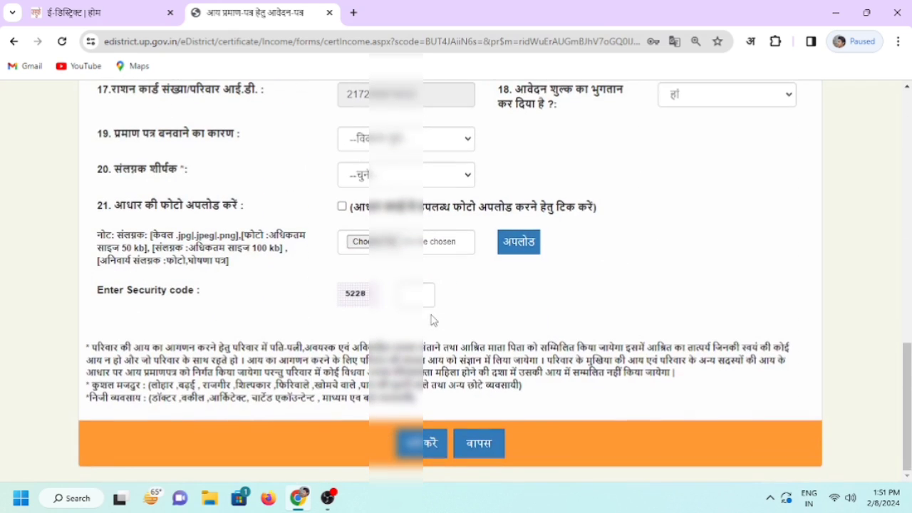
scroll(431, 311, "up", 1)
scroll(430, 313, "up", 2)
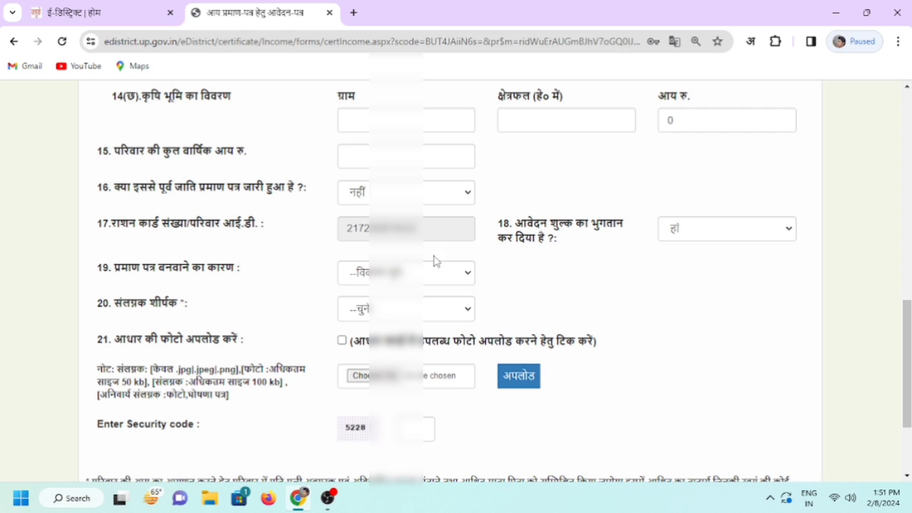
scroll(434, 282, "down", 2)
scroll(389, 243, "up", 7)
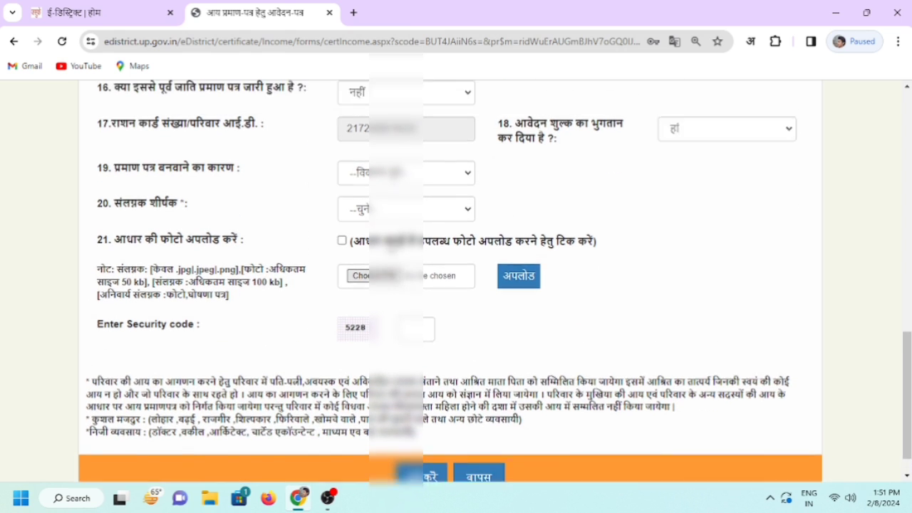
scroll(389, 242, "up", 3)
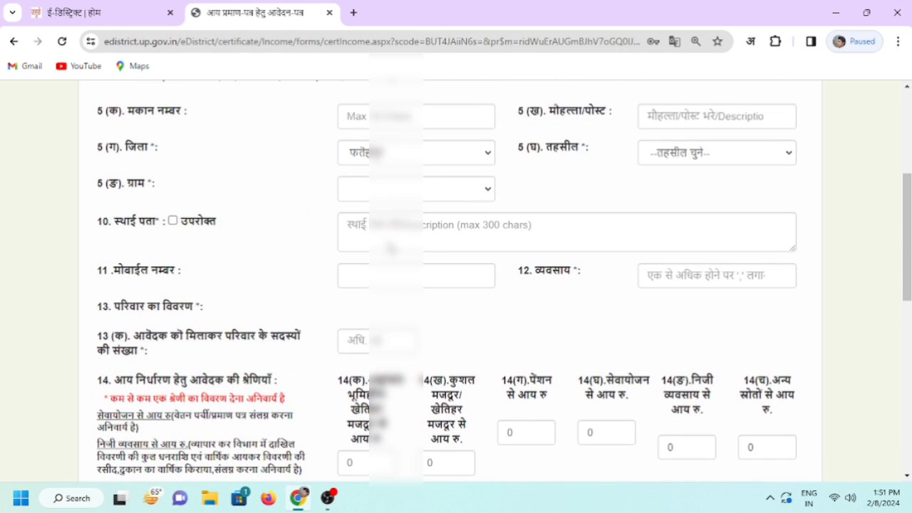
scroll(389, 242, "up", 2)
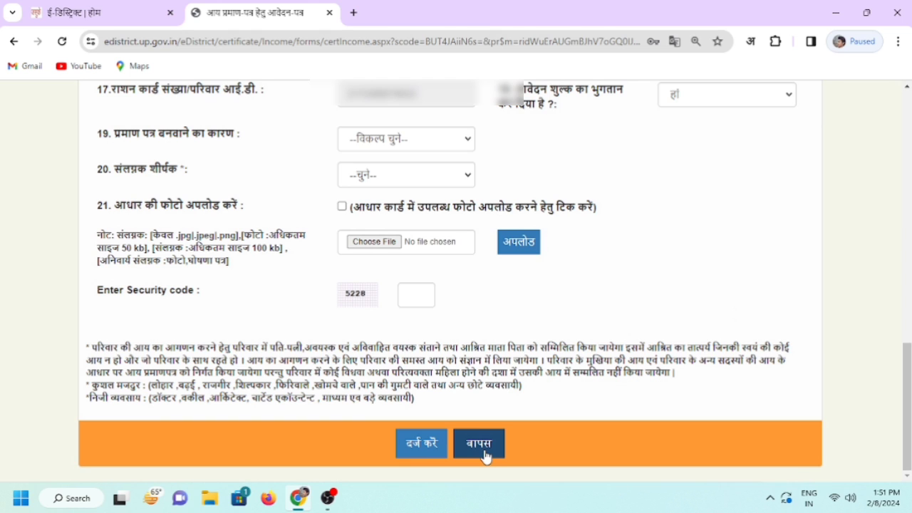
left_click(479, 443)
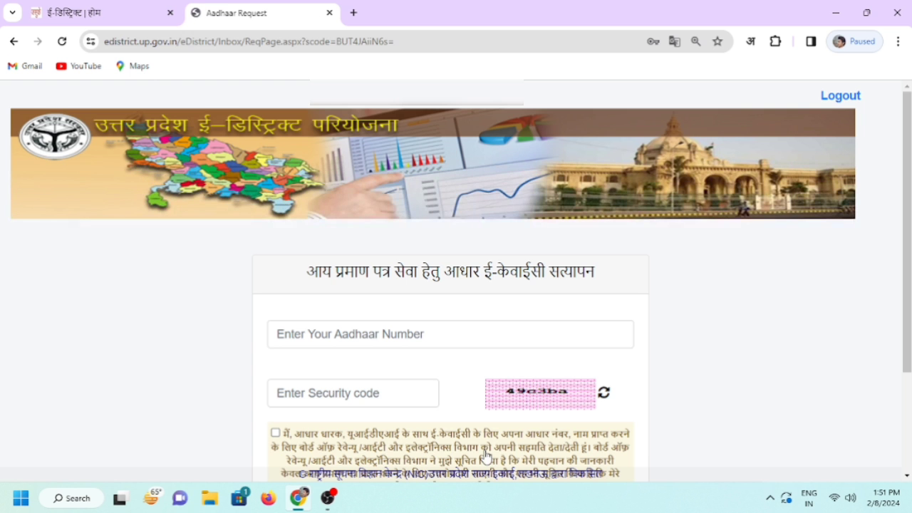
Use the red Home button on the e-KYC page to reach the CSC services list
scroll(539, 305, "down", 1)
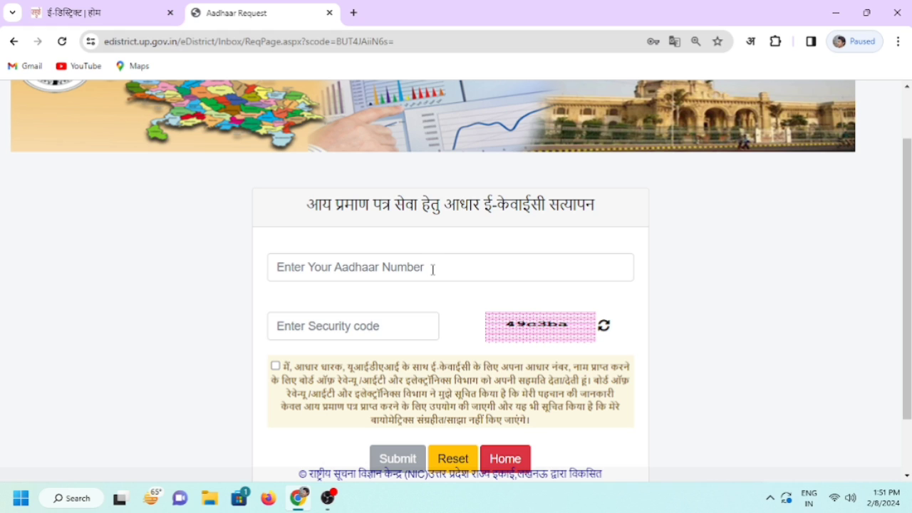
scroll(462, 263, "down", 1)
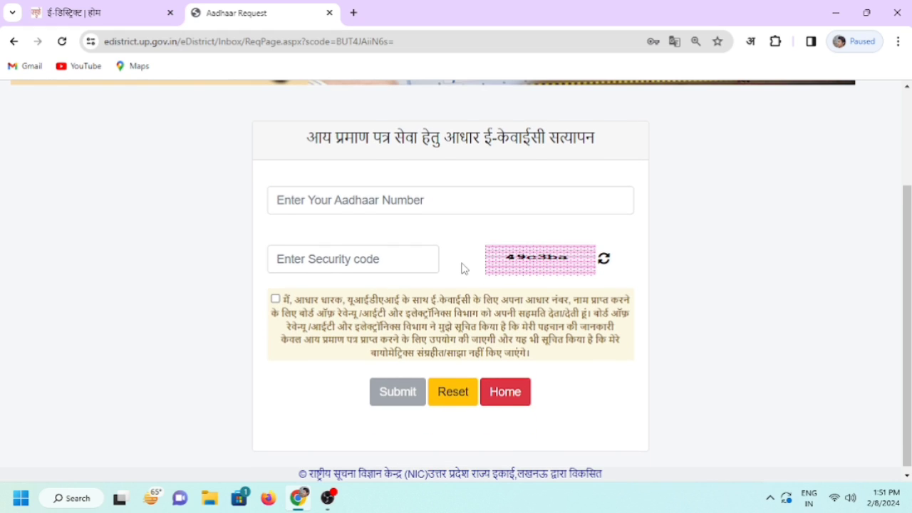
scroll(462, 267, "up", 1)
scroll(462, 266, "up", 1)
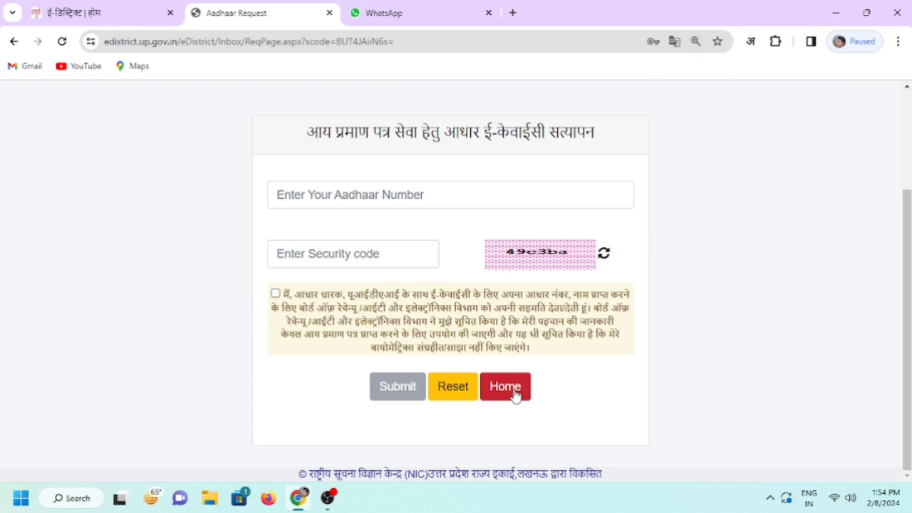
left_click(515, 394)
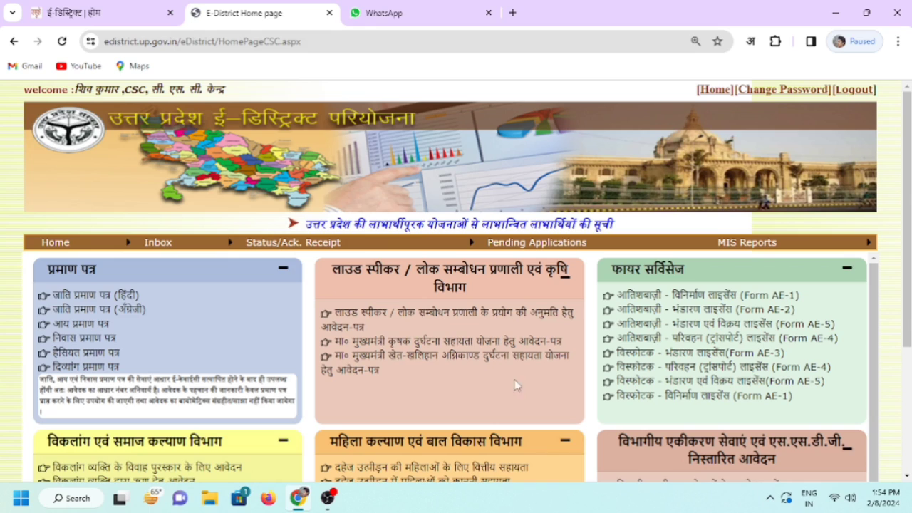